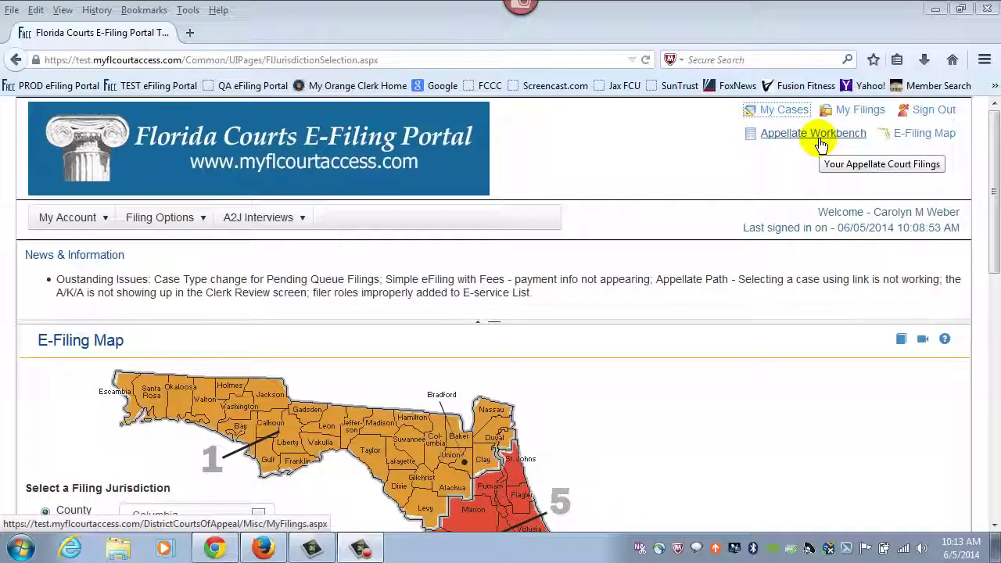
- Open the Filing Options list of filing areas to reach the Appellate Workbench
click(164, 218)
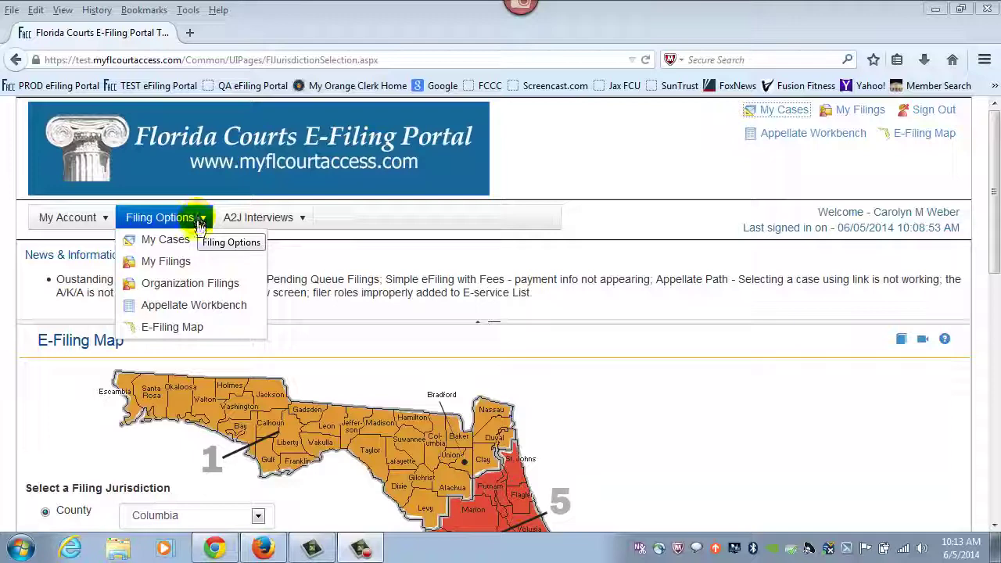
click(180, 305)
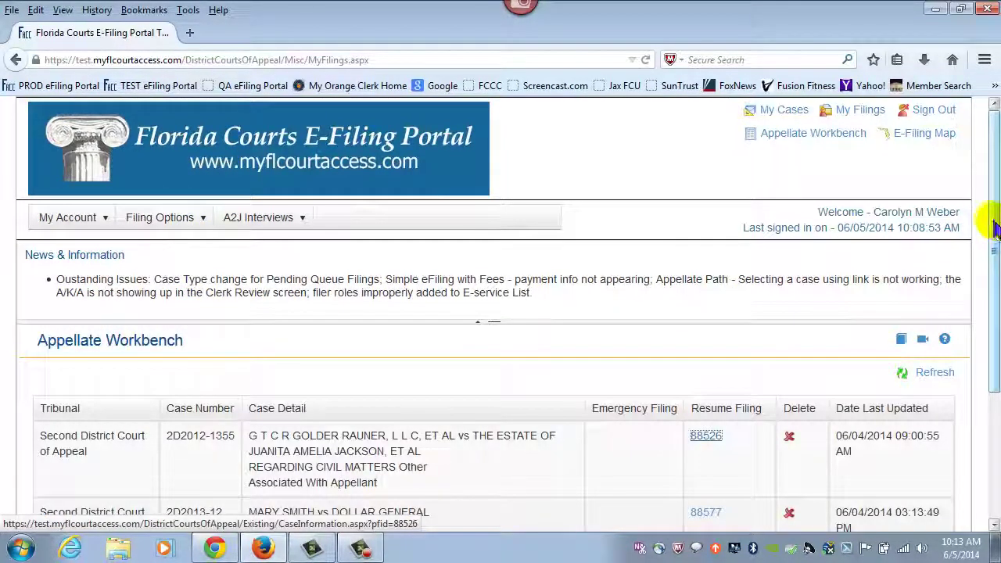
drag(993, 227, 993, 331)
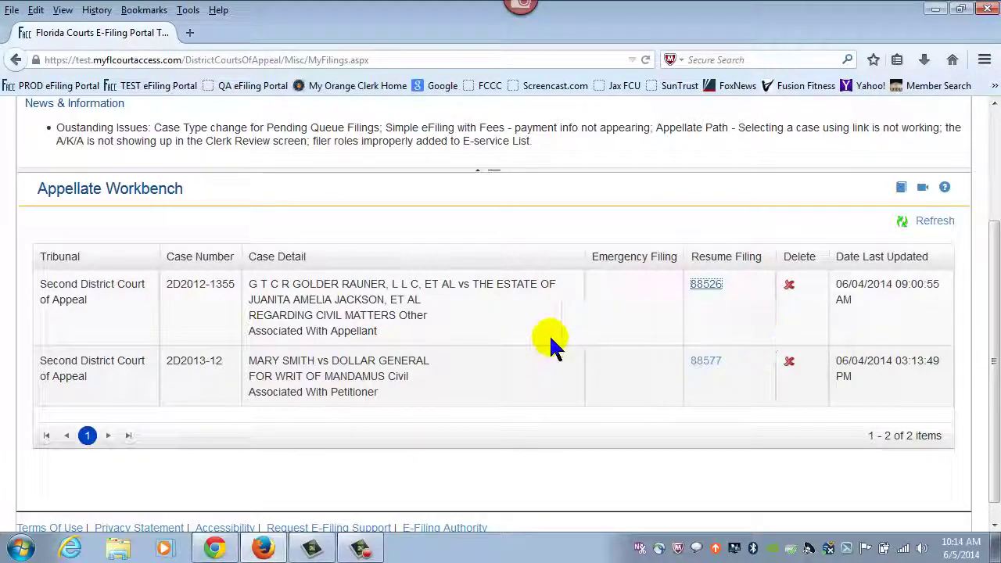
- Resume draft 2D2012-1355 and review its 2012 Second District non-final civil appeal details
click(707, 287)
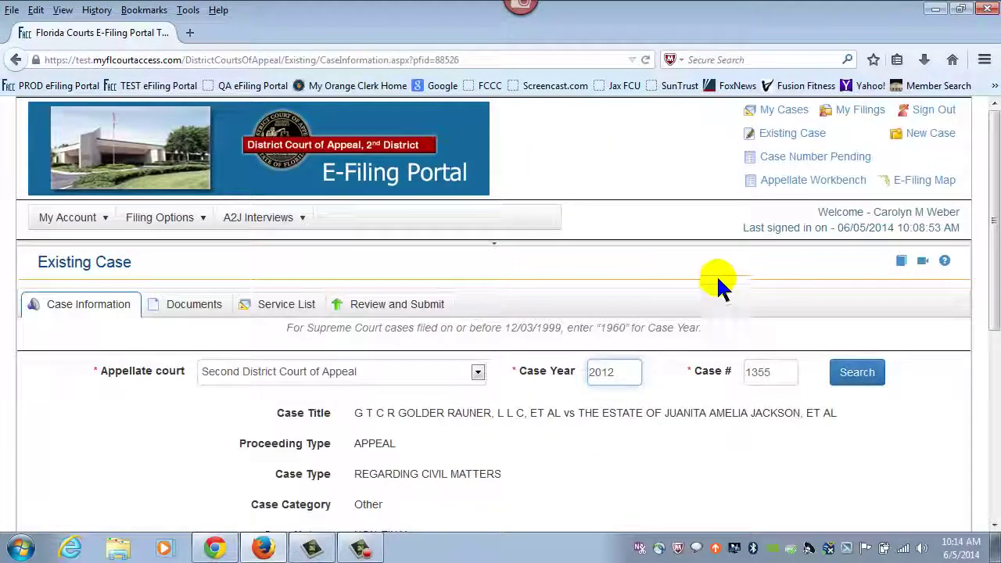
drag(994, 198, 995, 266)
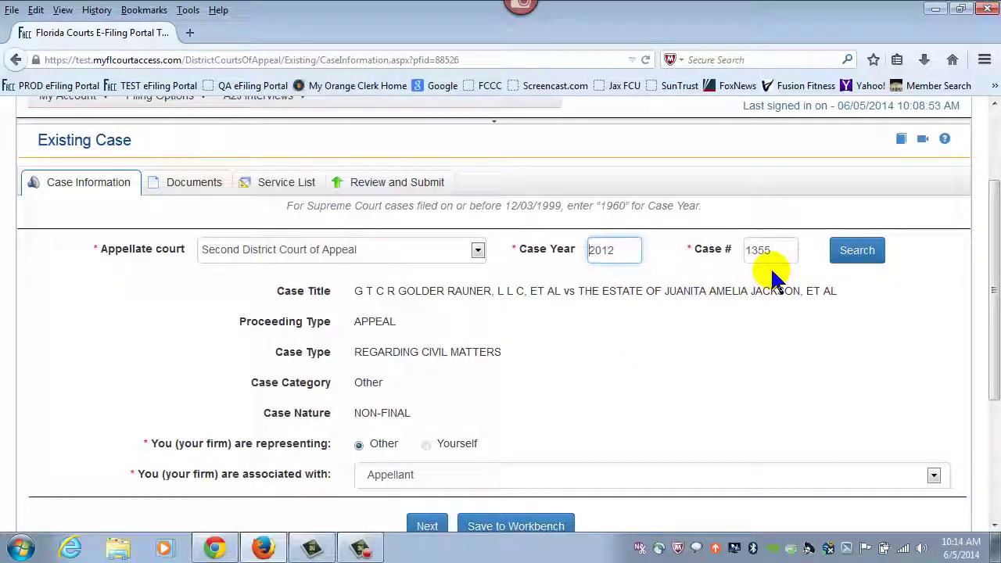
drag(993, 279, 994, 318)
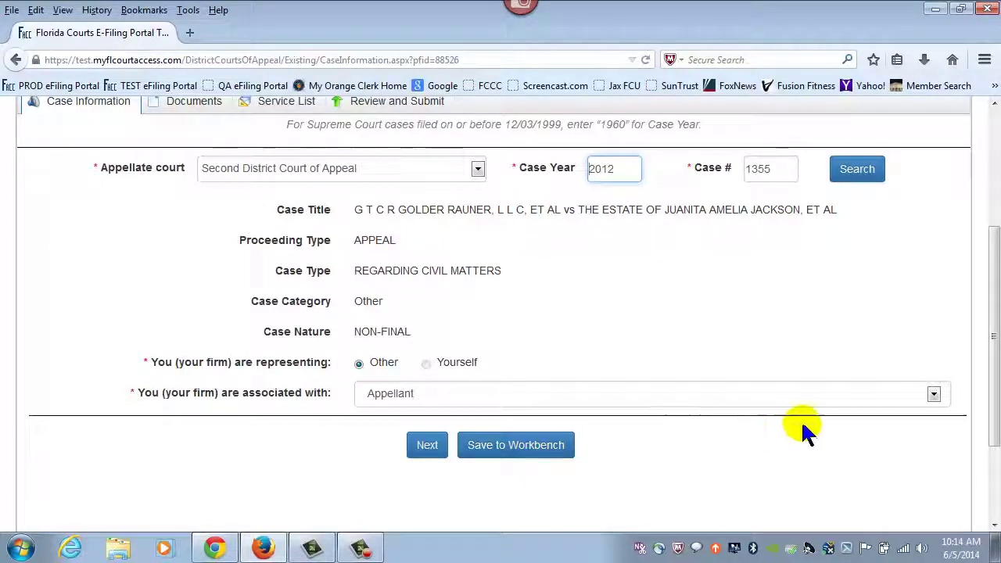
drag(993, 380, 988, 355)
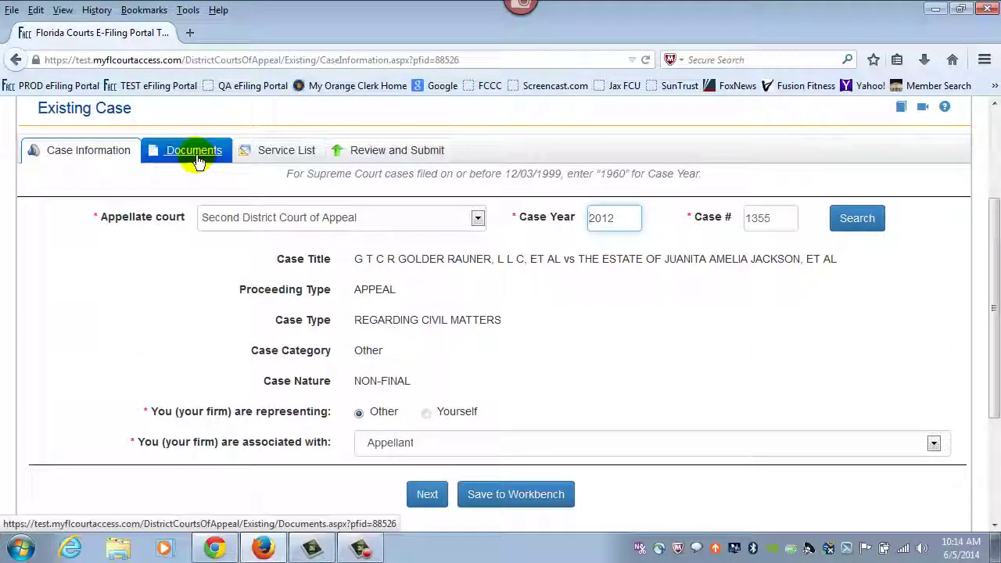
- On the Documents step, classify the document as ORIGINAL, MOTIONS - ALL OTHER, MOTION FOR REVIEW, then Browse for a file
click(428, 504)
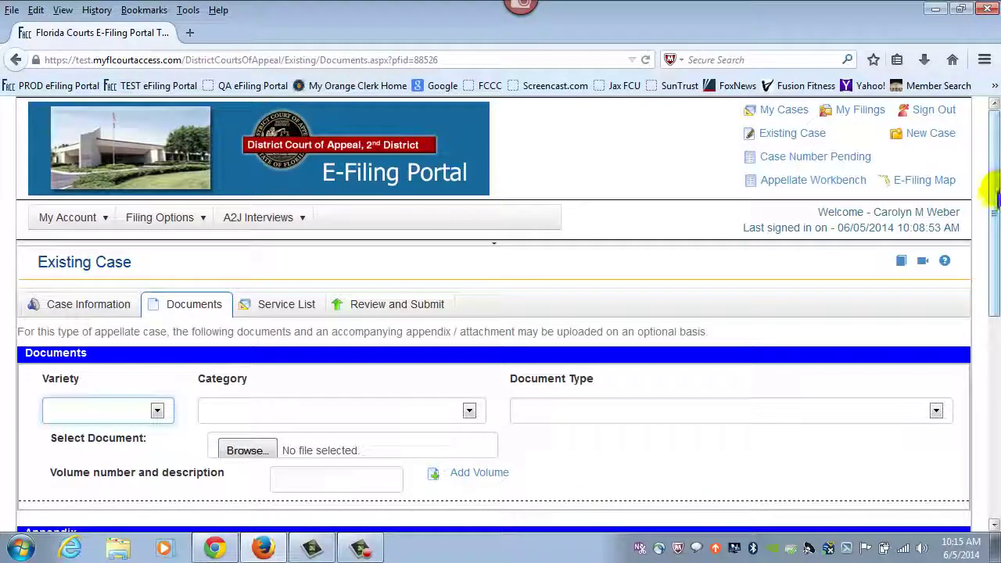
drag(992, 189, 991, 278)
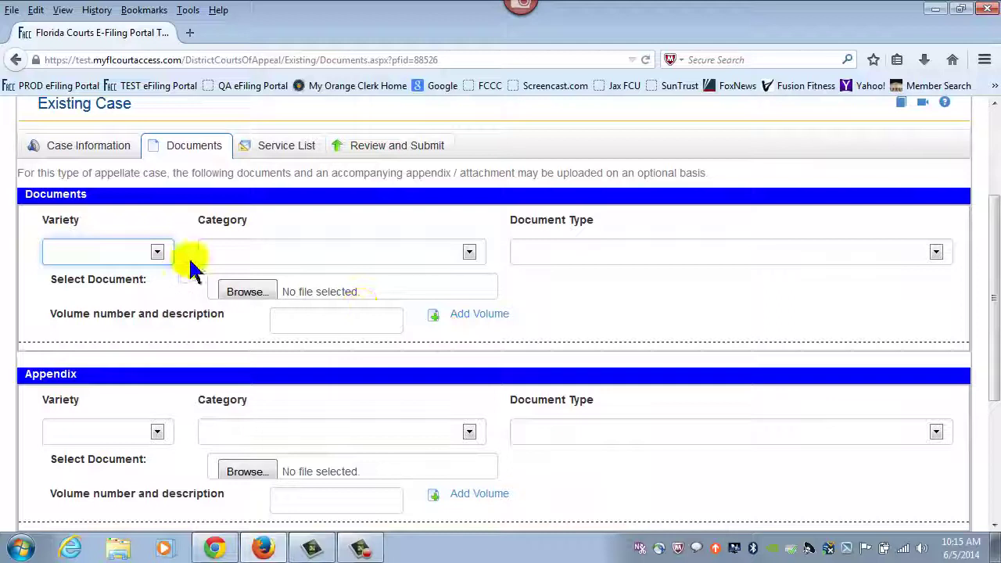
click(155, 252)
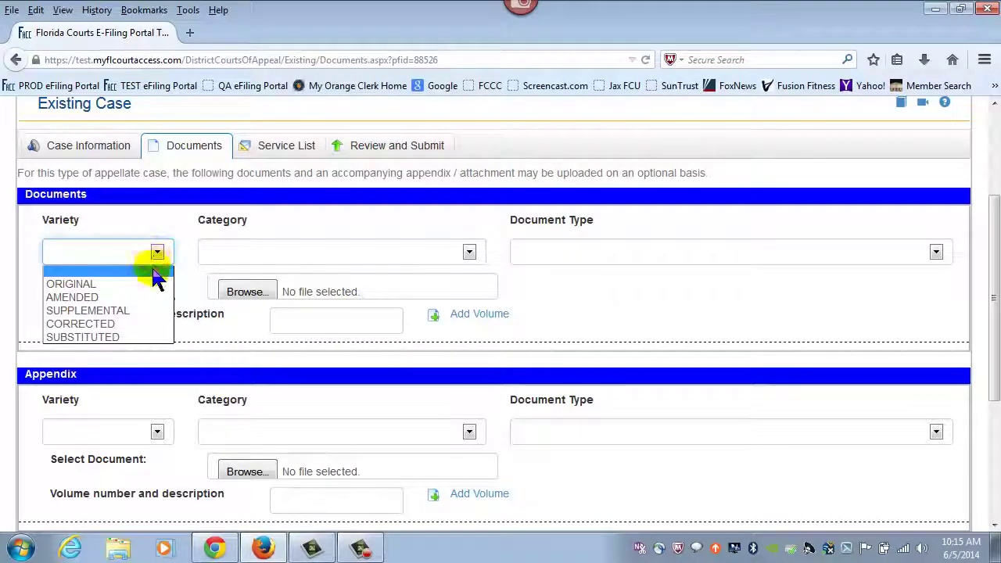
click(157, 284)
click(469, 252)
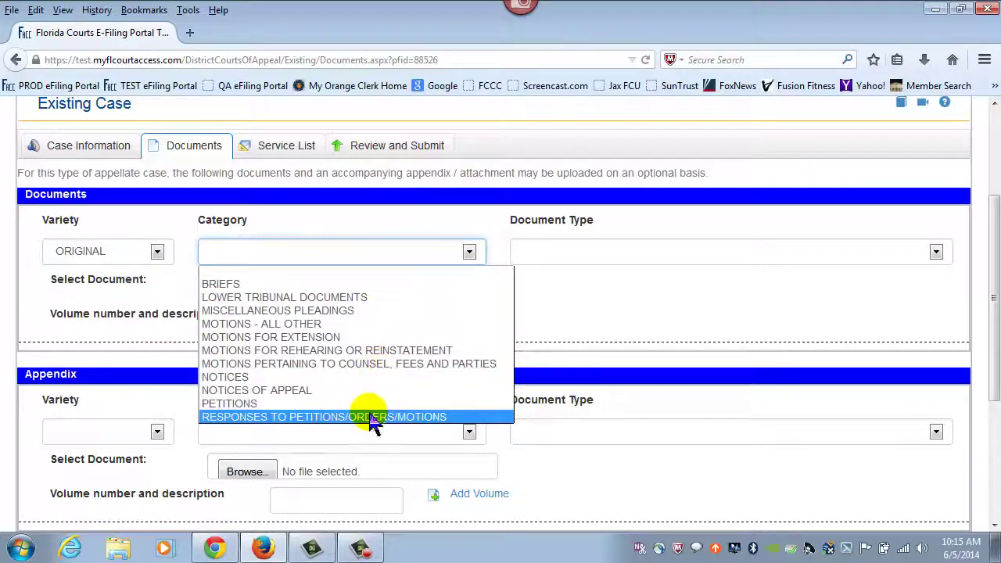
click(352, 323)
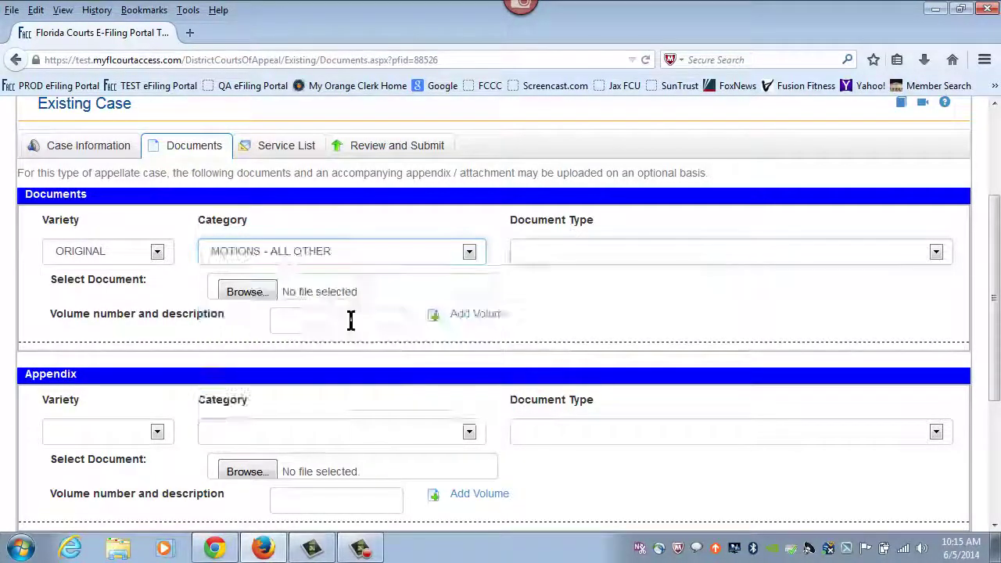
click(822, 252)
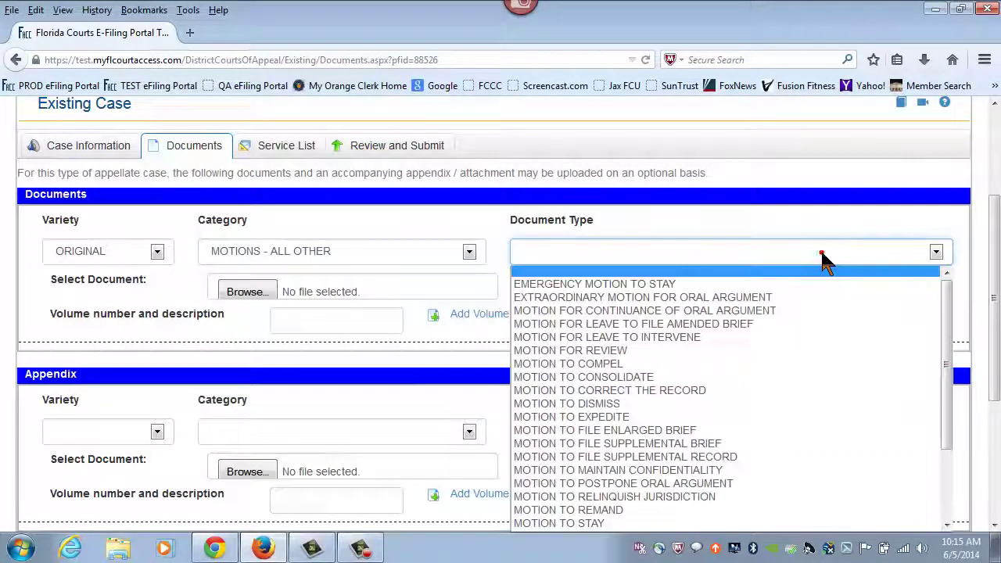
click(662, 356)
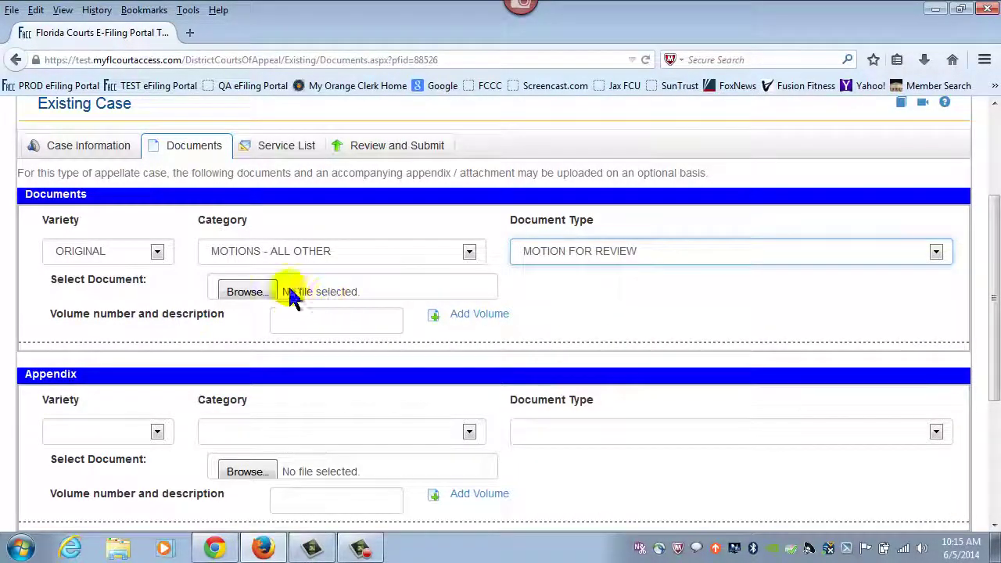
click(253, 291)
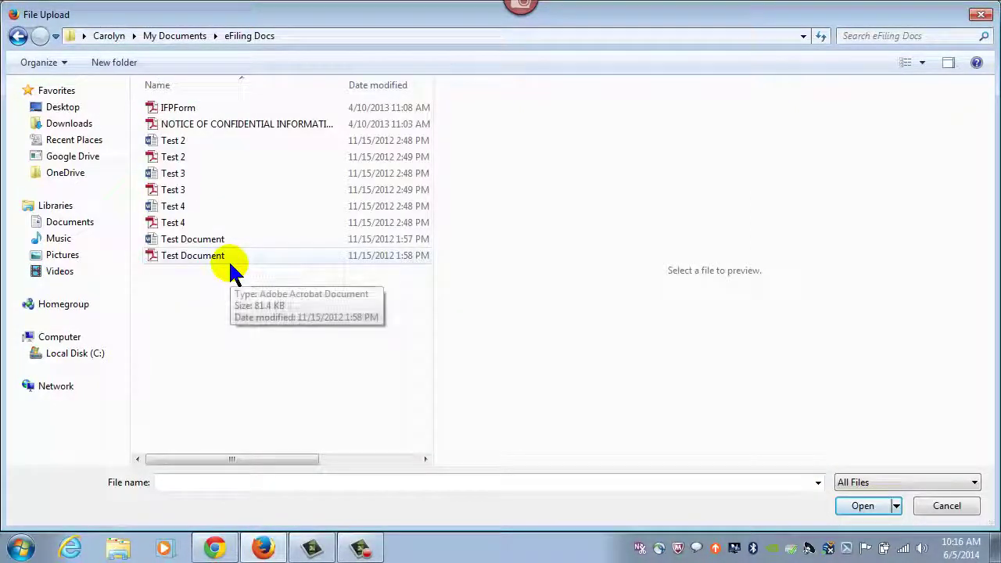
- Attach Test Document.pdf from eFiling Docs as the motion file
click(219, 258)
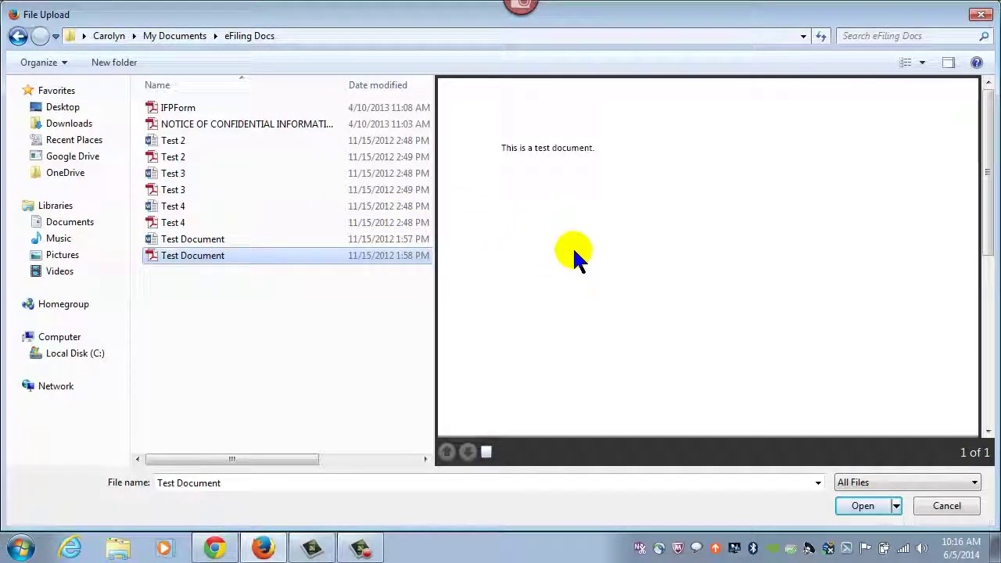
click(857, 509)
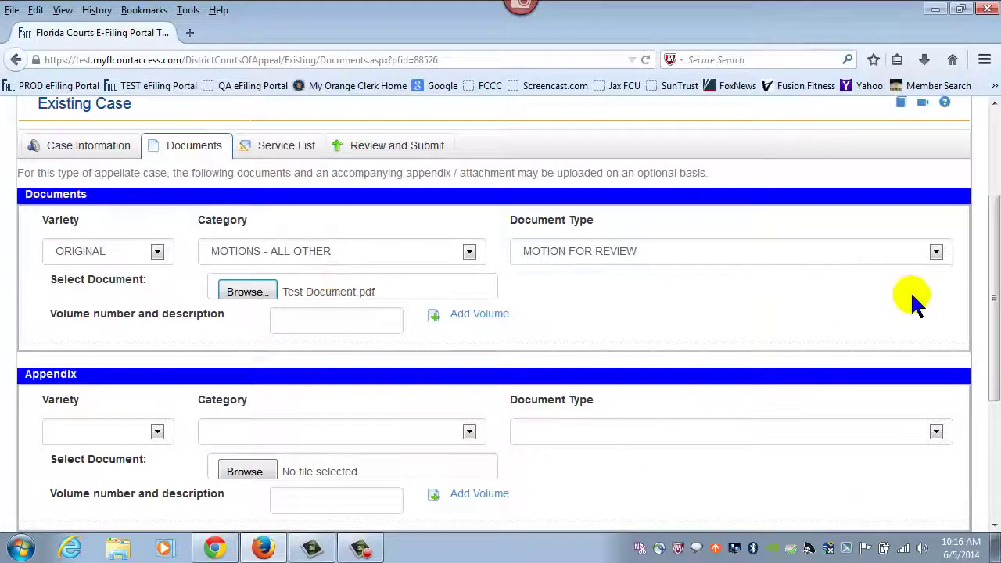
drag(993, 268, 993, 317)
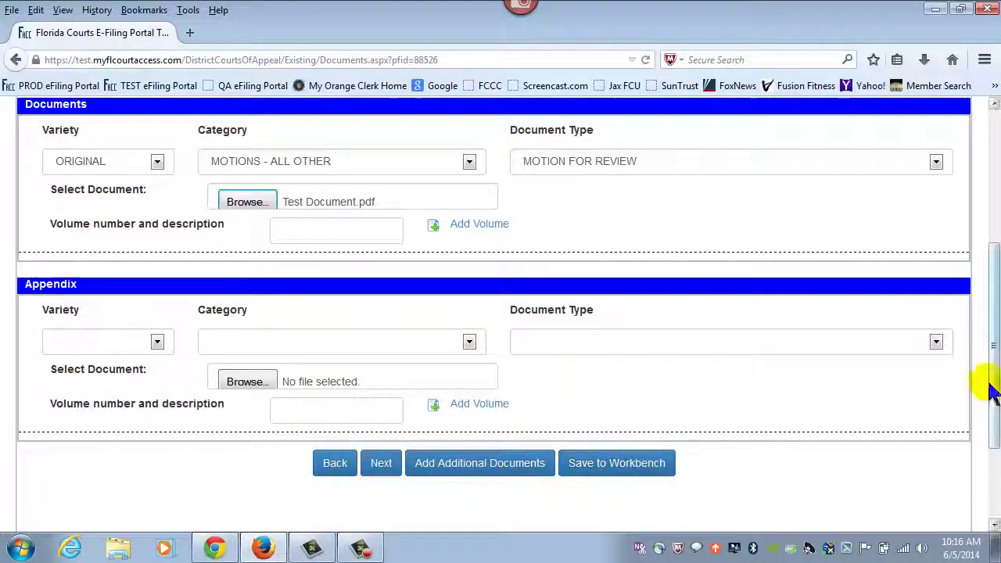
drag(994, 395, 993, 278)
scroll(993, 284, down, 2)
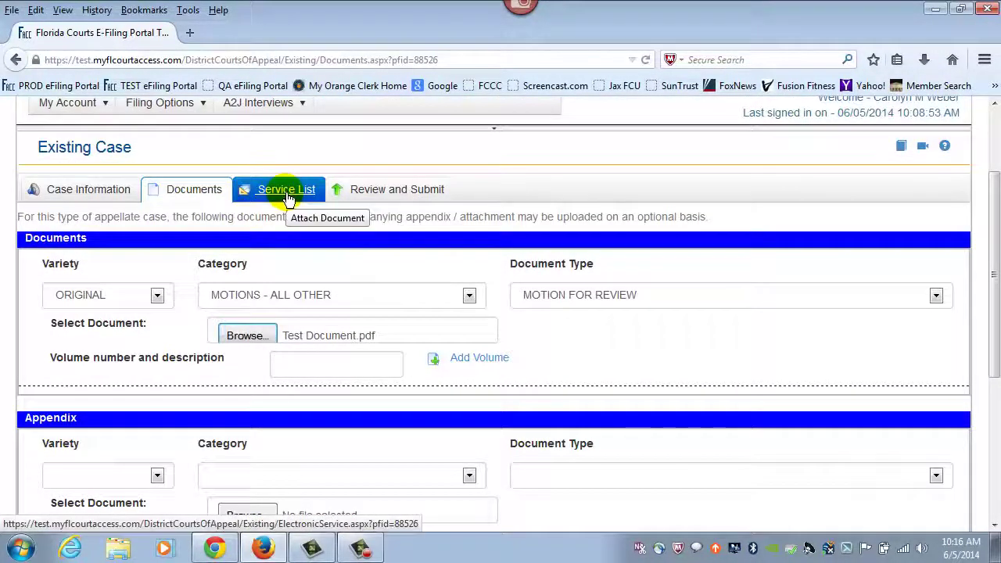
drag(990, 264, 993, 336)
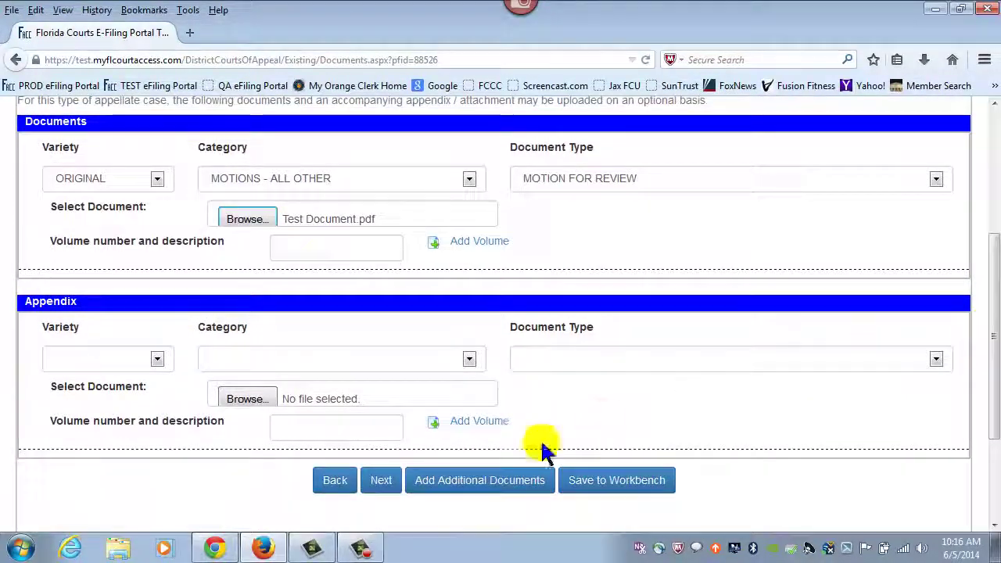
click(383, 482)
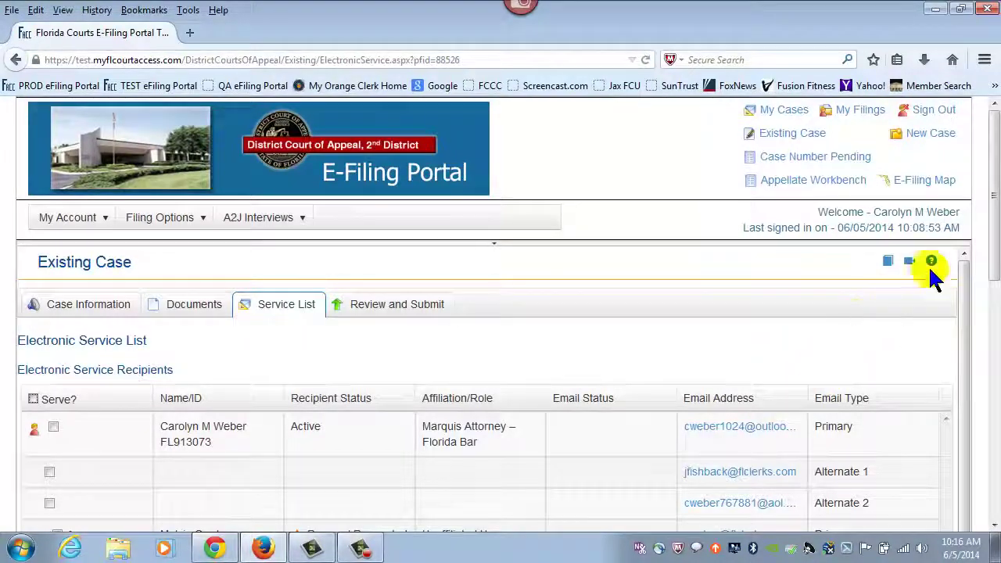
drag(991, 196, 992, 263)
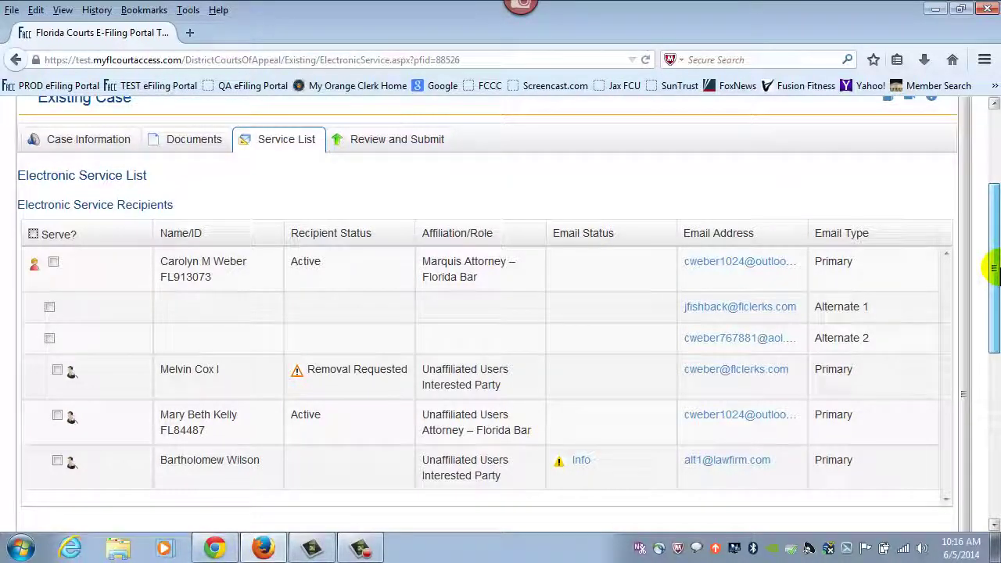
drag(993, 269, 987, 284)
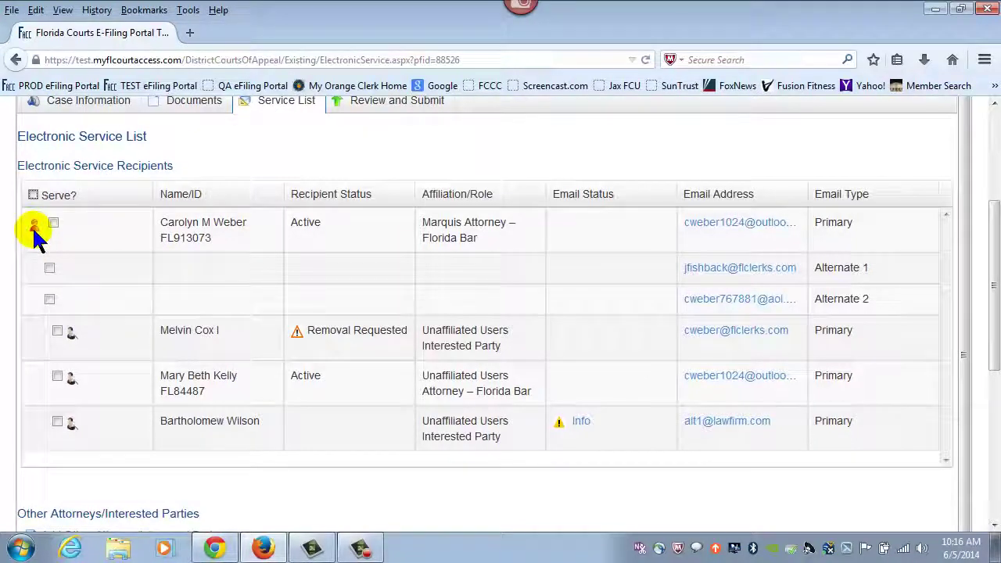
mouse_move(33, 232)
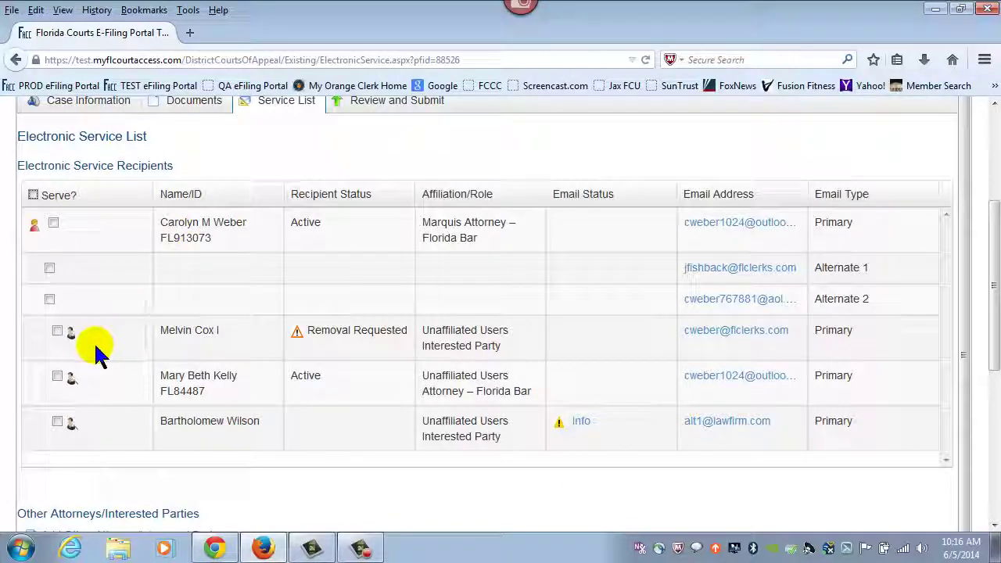
mouse_move(71, 336)
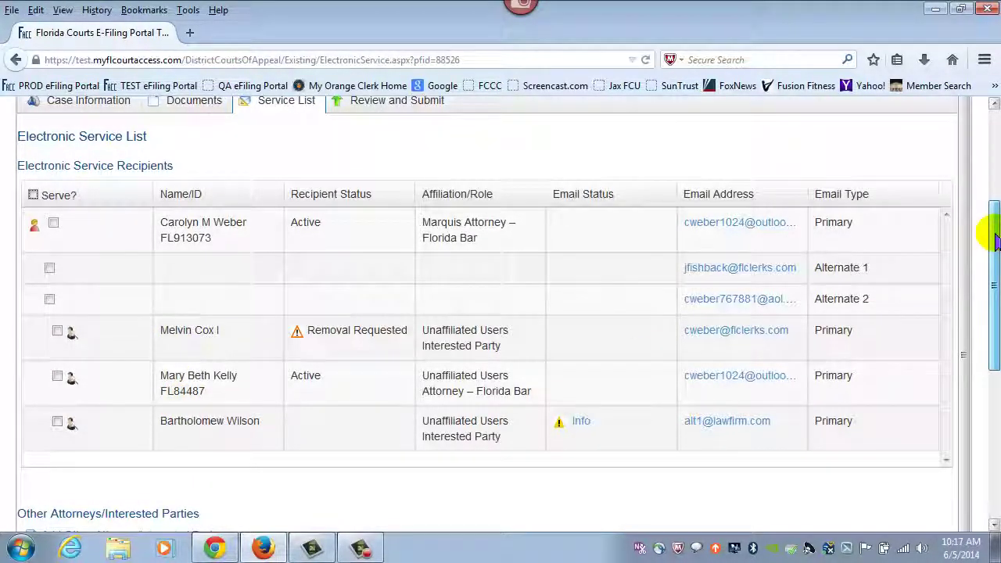
drag(994, 235, 993, 285)
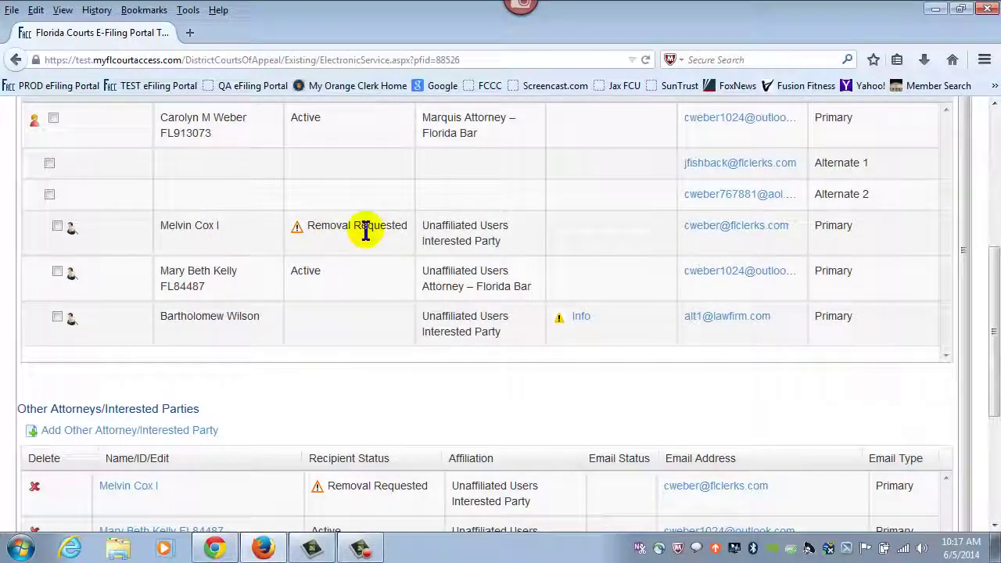
mouse_move(366, 231)
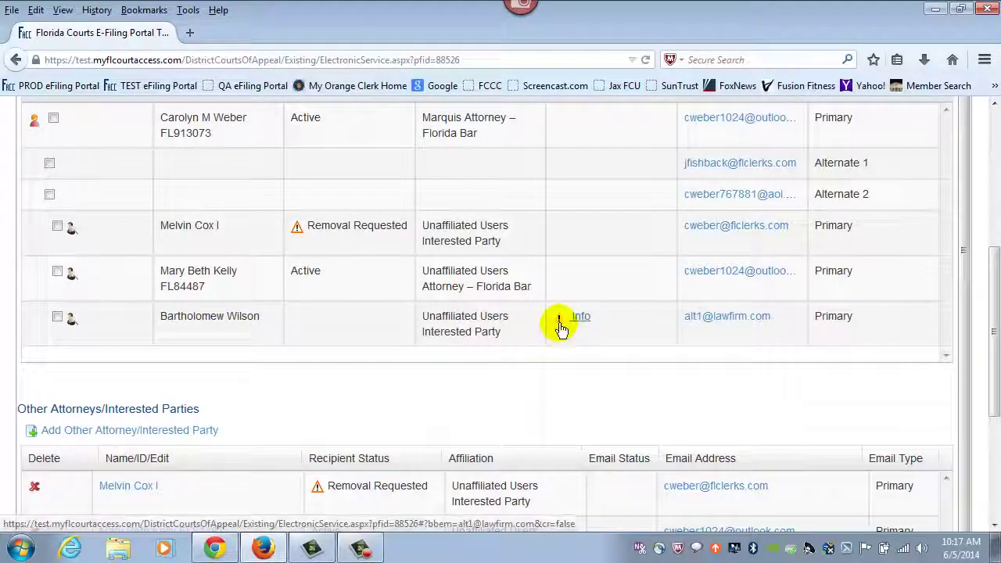
mouse_move(560, 327)
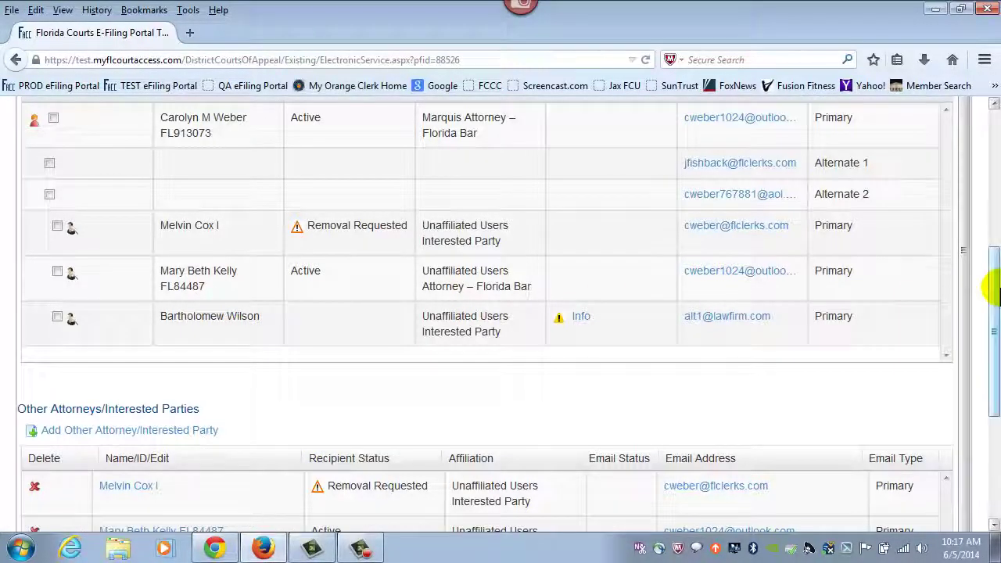
drag(991, 290, 985, 332)
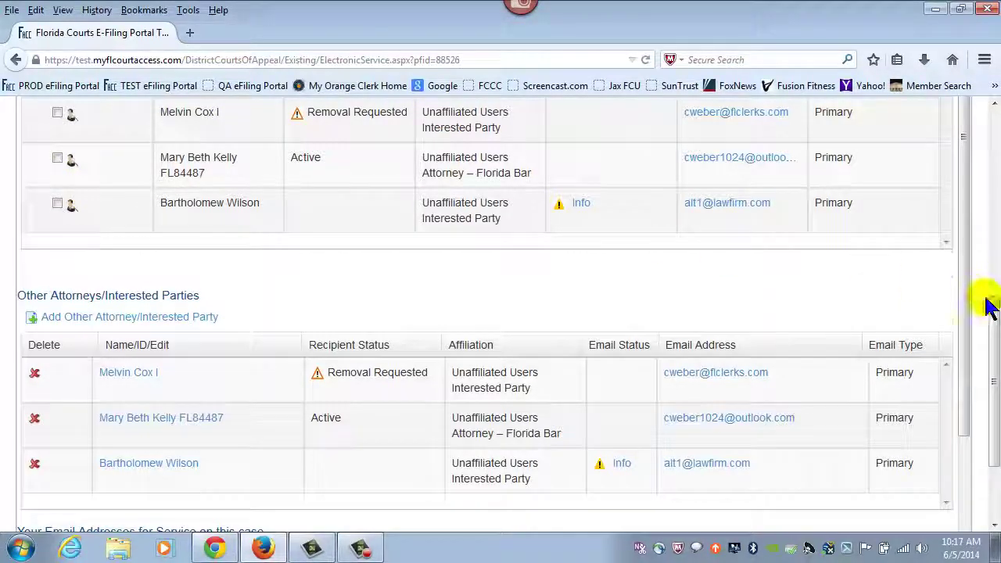
drag(987, 307, 993, 105)
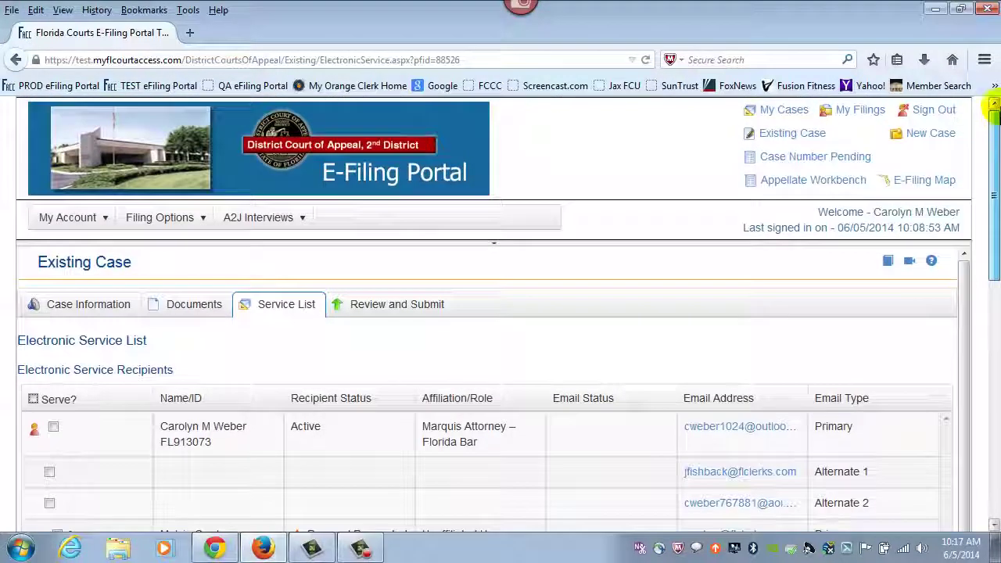
- Open Review and Submit and check the $0.00 total with no payment required
click(393, 309)
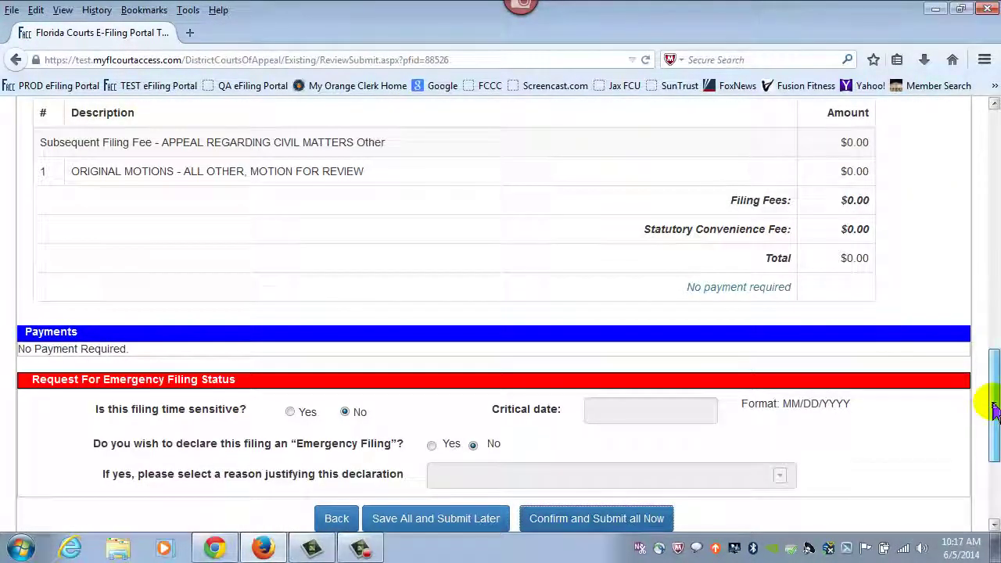
mouse_move(993, 411)
mouse_down()
mouse_move(991, 212)
mouse_move(994, 416)
mouse_up()
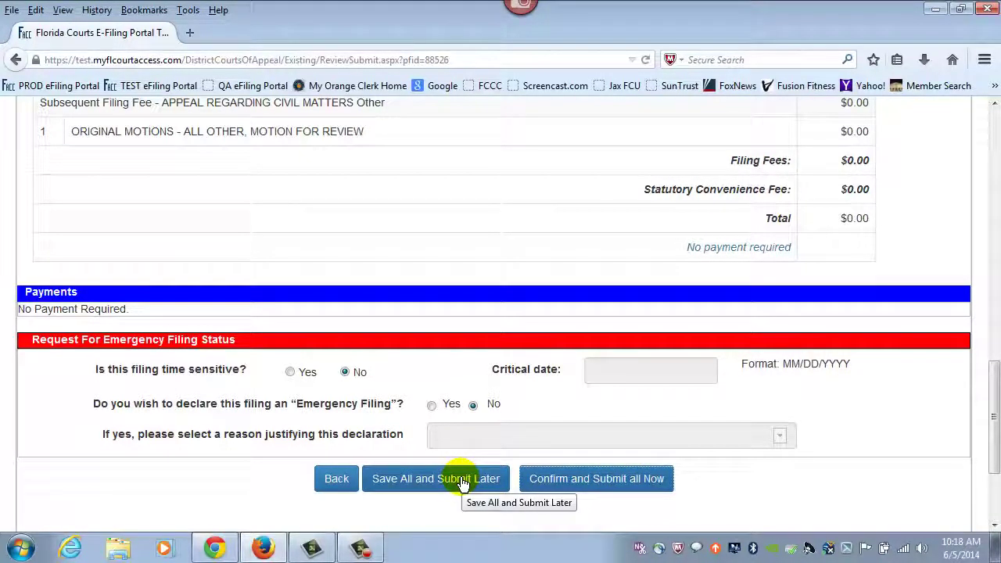
- Confirm and submit the filing, then refresh Recent Filings to show reference 99144 as Validating Filing
click(574, 481)
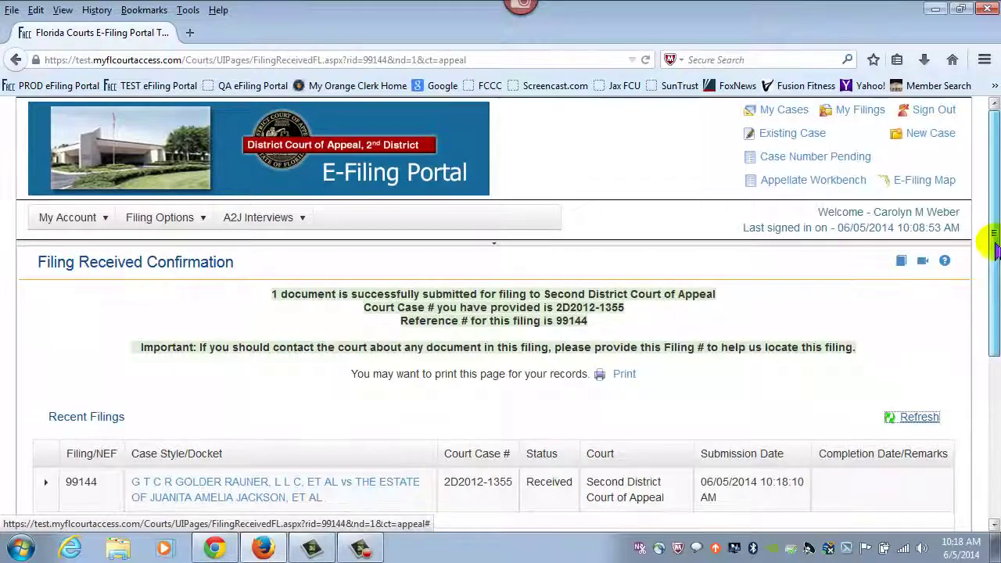
drag(994, 252, 995, 298)
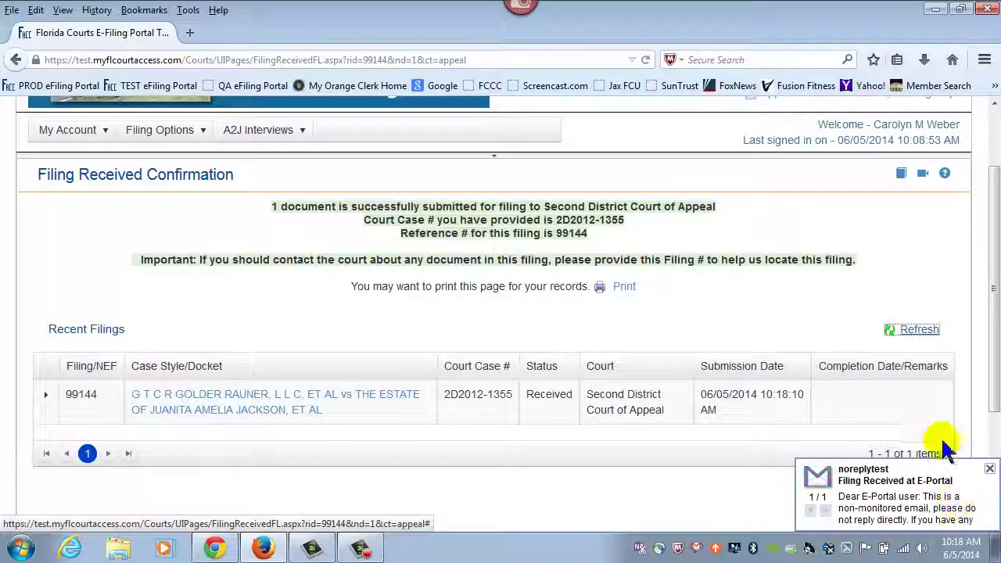
click(921, 332)
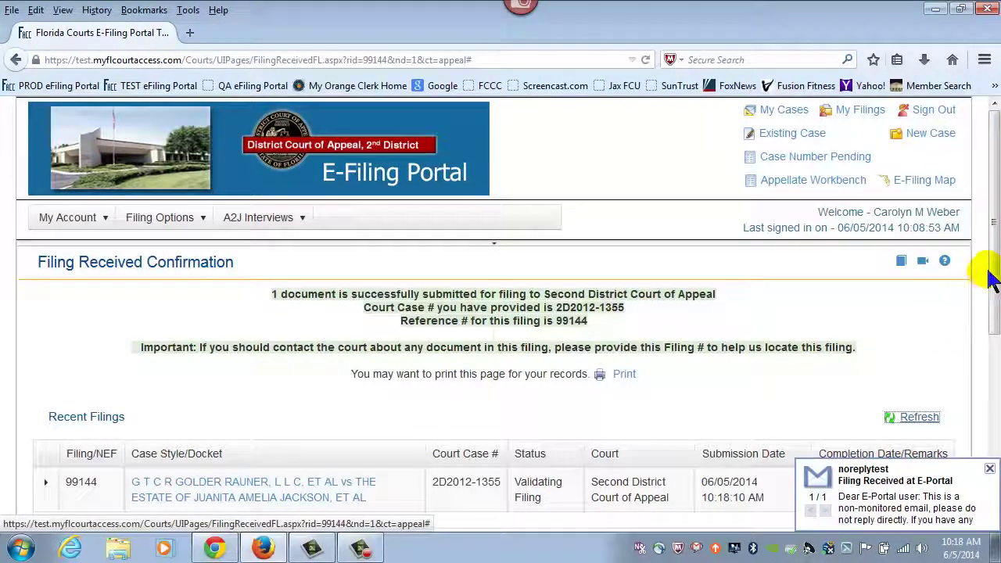
drag(992, 260, 992, 348)
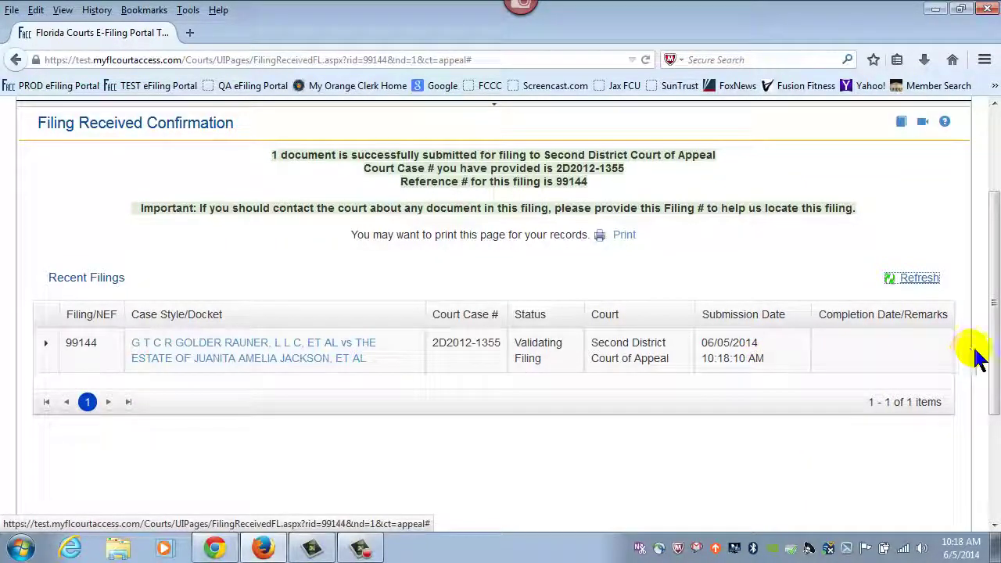
drag(993, 351, 994, 262)
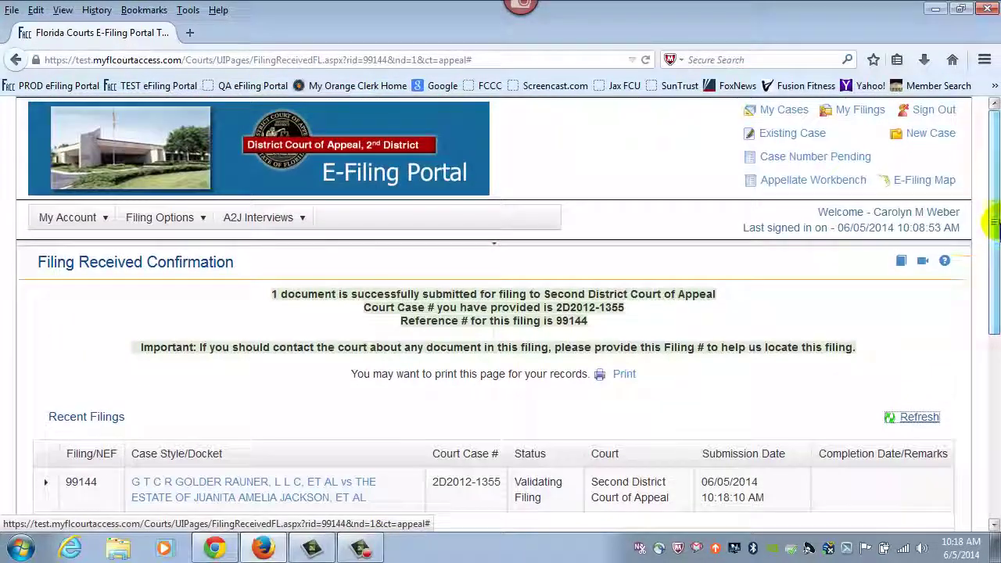
- Open My Filings and scroll to find the new submission marked Pending Filing
click(867, 111)
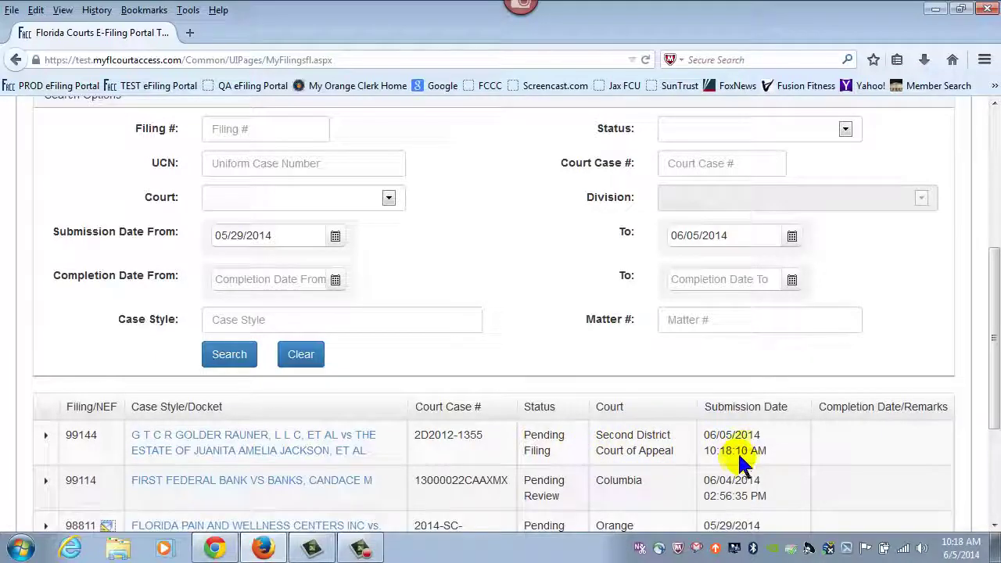
drag(996, 357, 987, 229)
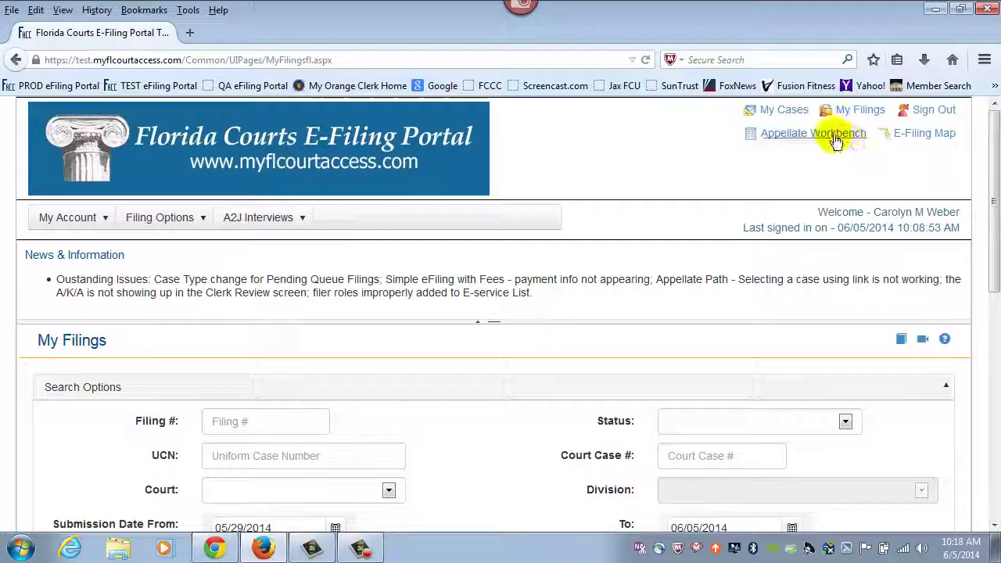
- Open and reload the Appellate Workbench, confirming only draft 2D2013-12 remains
click(836, 139)
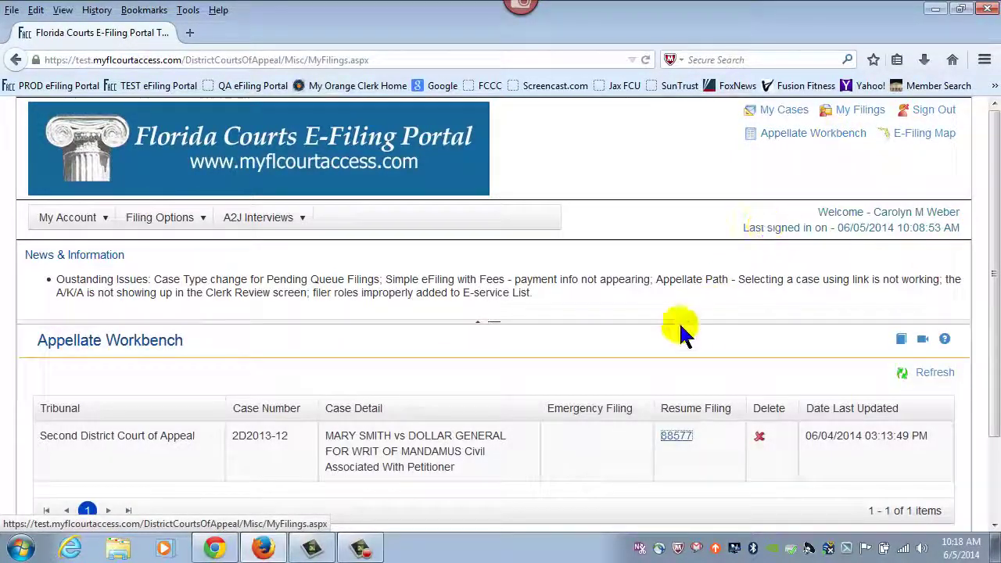
drag(993, 275, 993, 362)
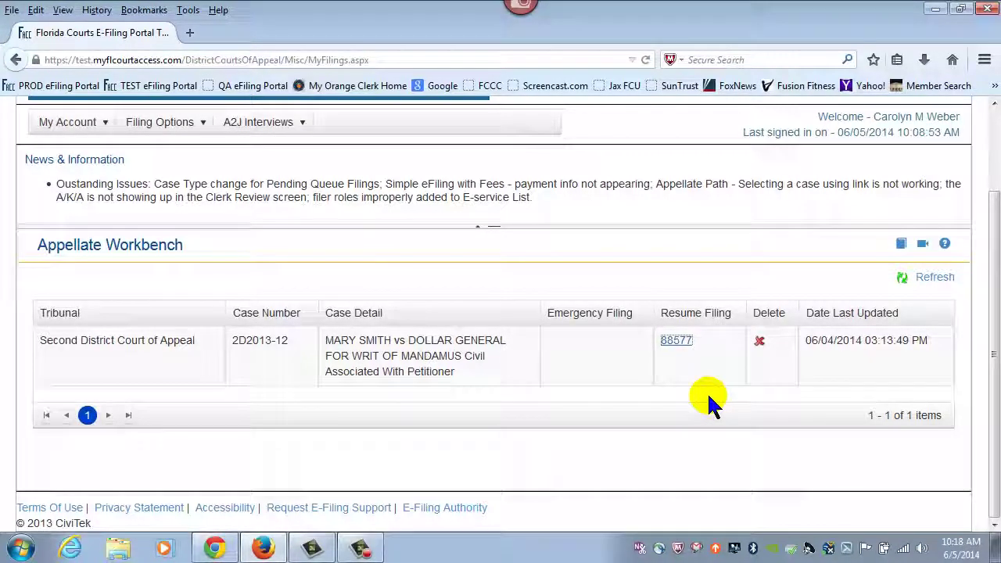
drag(987, 340, 994, 239)
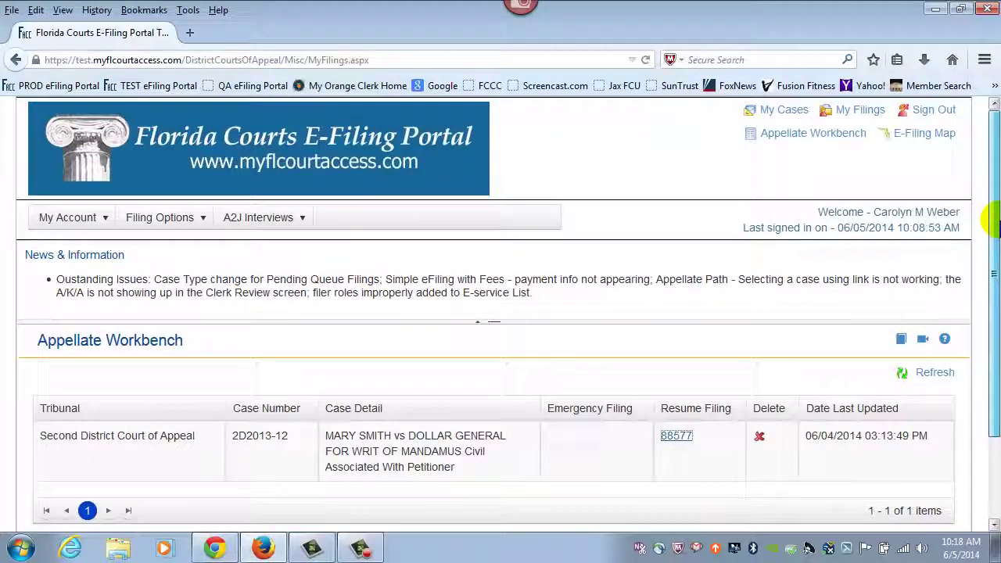
click(835, 143)
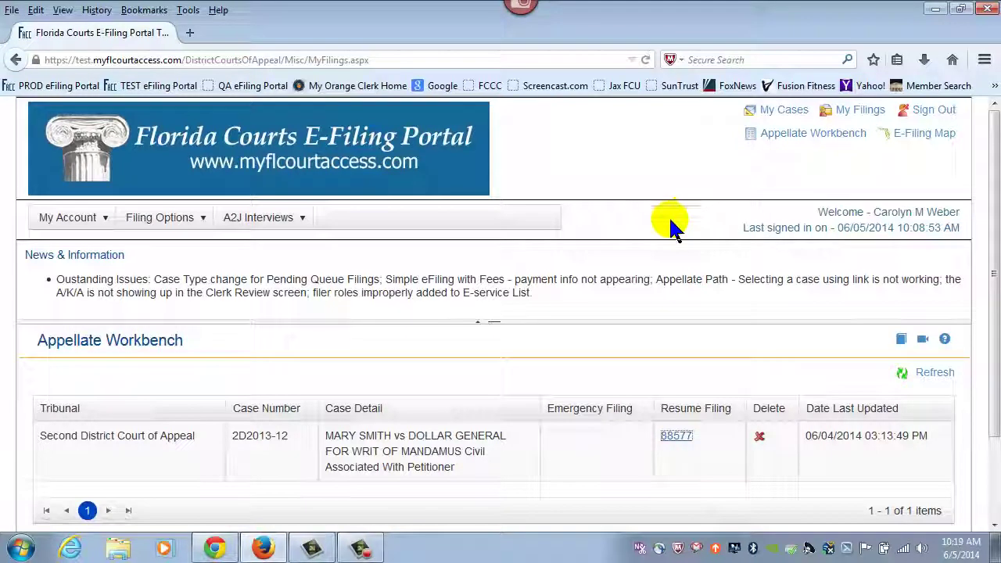